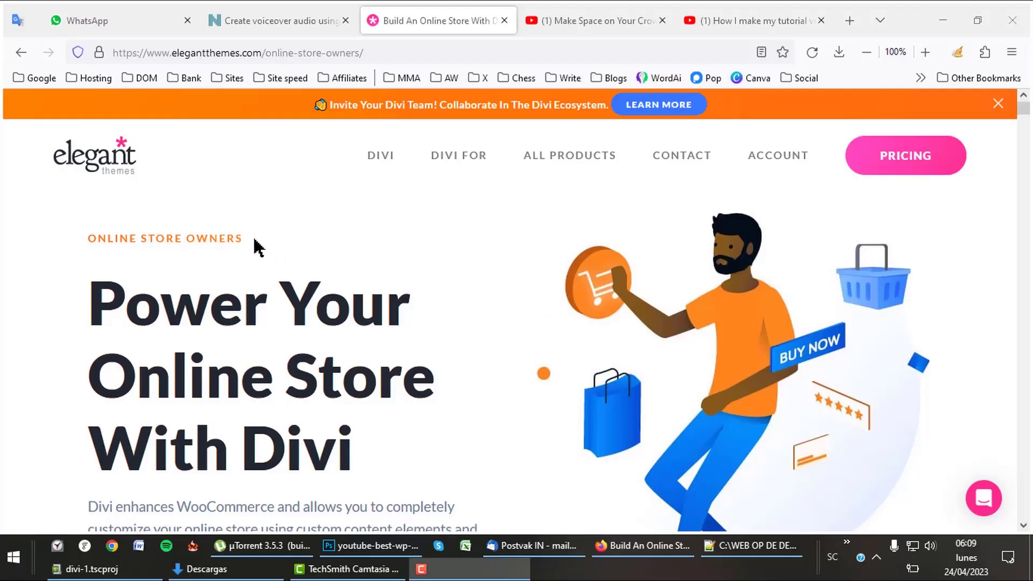
- Highlight the Online Store Owners, Power Your Online Store With Divi and Ecommerce Elements headings
{"action": "left_click_drag", "start_coordinate": [254, 240], "coordinate": [145, 240]}
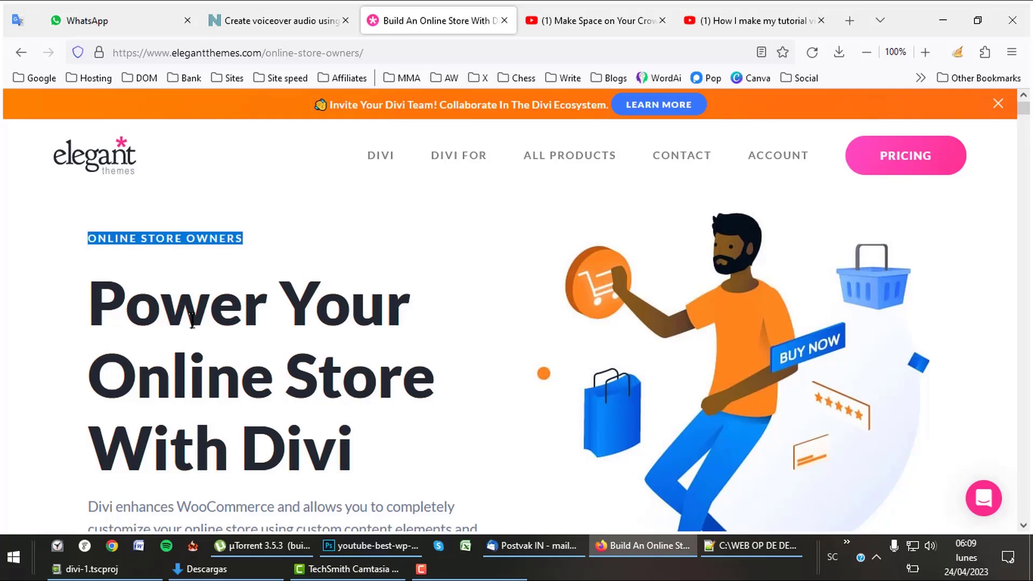
{"action": "left_click_drag", "start_coordinate": [351, 444], "coordinate": [104, 297]}
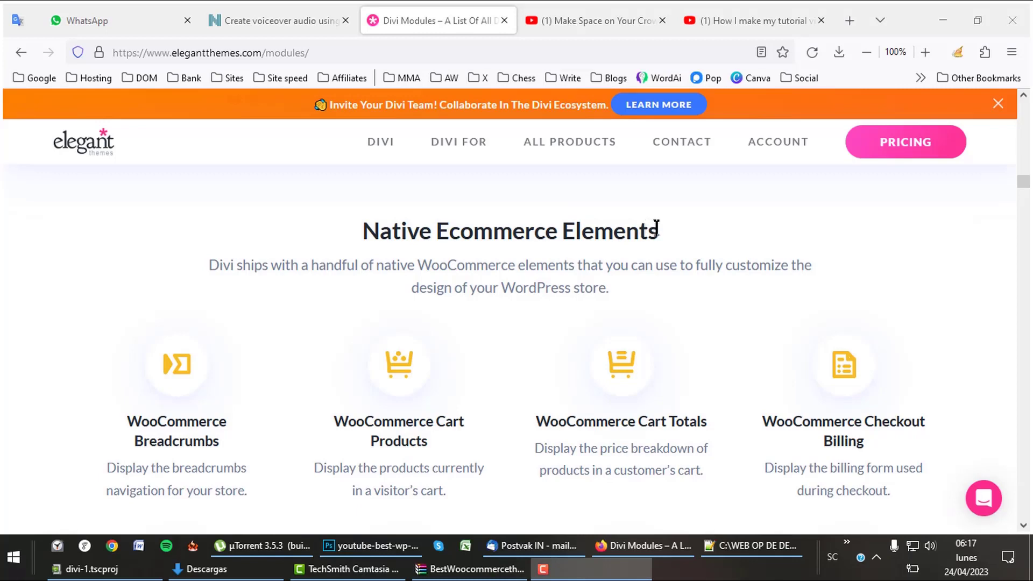
{"action": "left_click_drag", "start_coordinate": [656, 228], "coordinate": [456, 234]}
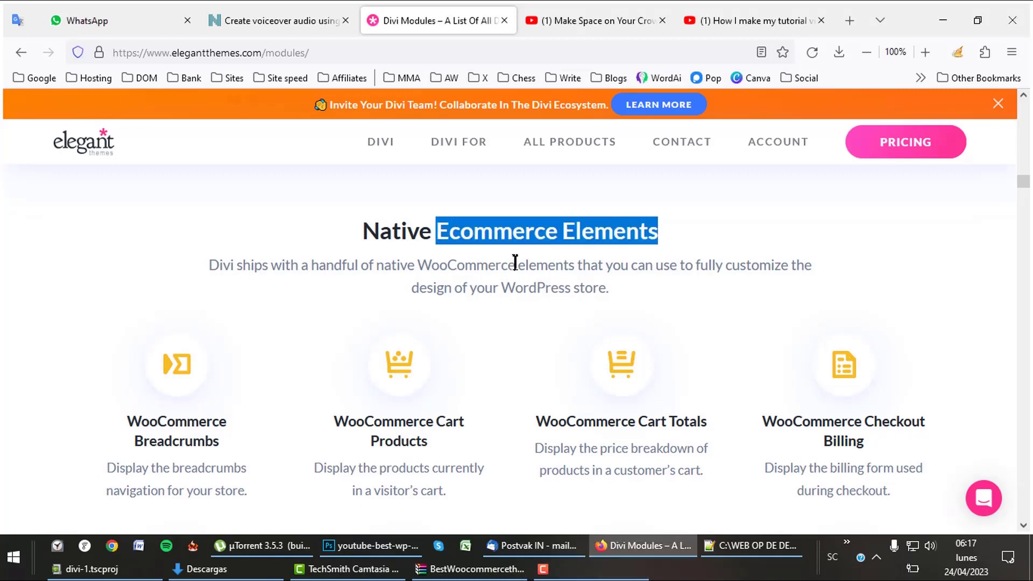
- Highlight 'WooCommerce' in the description and scroll through the WooCommerce module cards
{"action": "left_click_drag", "start_coordinate": [514, 263], "coordinate": [433, 264]}
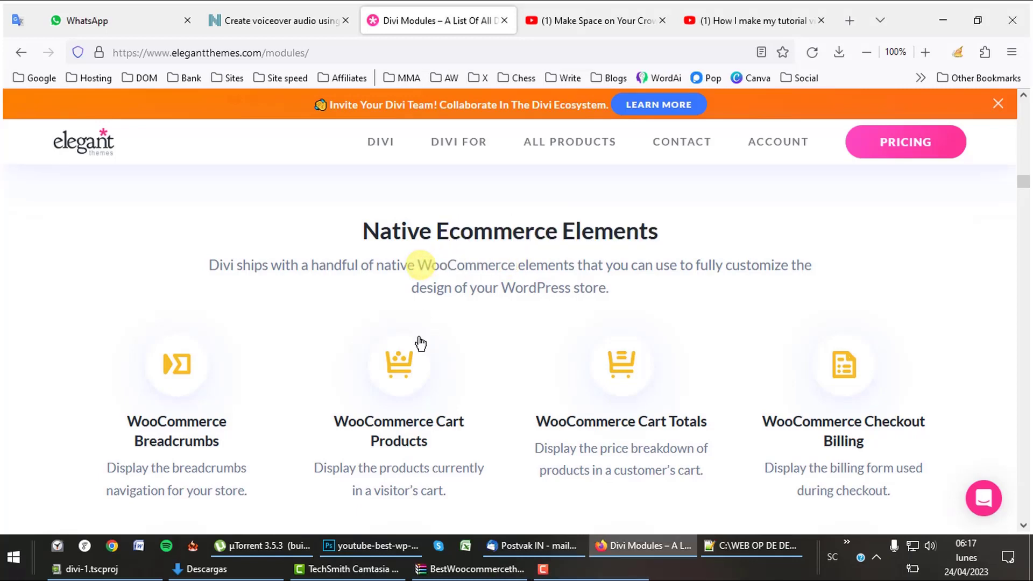
{"action": "scroll", "coordinate": [420, 344], "scroll_direction": "down", "scroll_amount": 8}
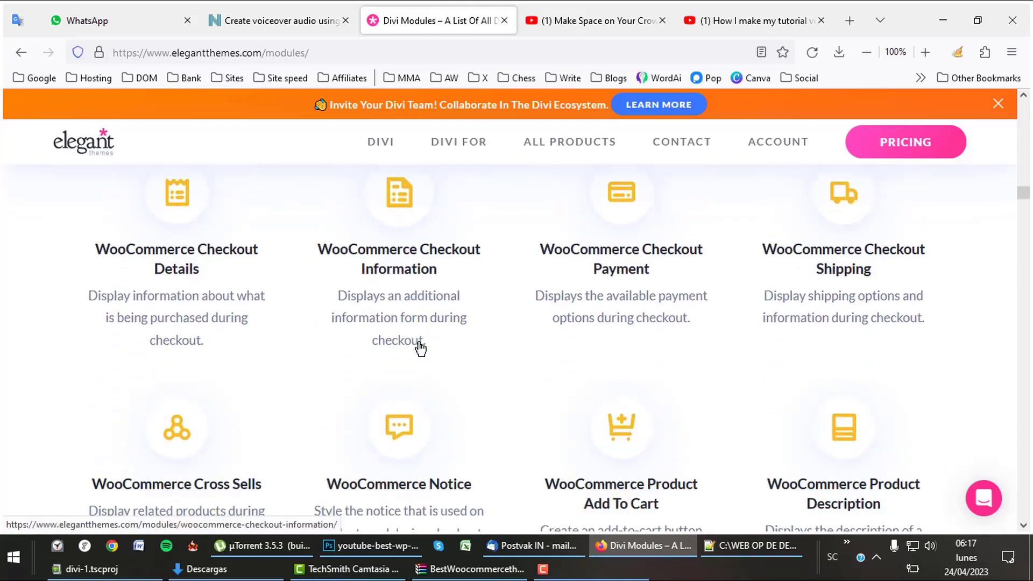
{"action": "scroll", "coordinate": [420, 349], "scroll_direction": "down", "scroll_amount": 12}
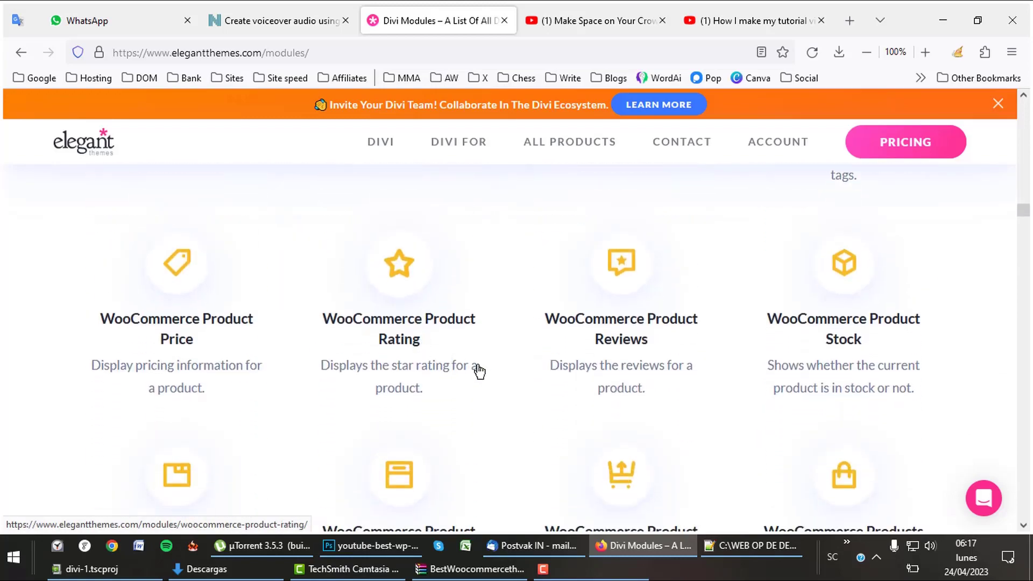
{"action": "scroll", "coordinate": [489, 373], "scroll_direction": "down", "scroll_amount": 4}
{"action": "scroll", "coordinate": [507, 380], "scroll_direction": "down", "scroll_amount": 3}
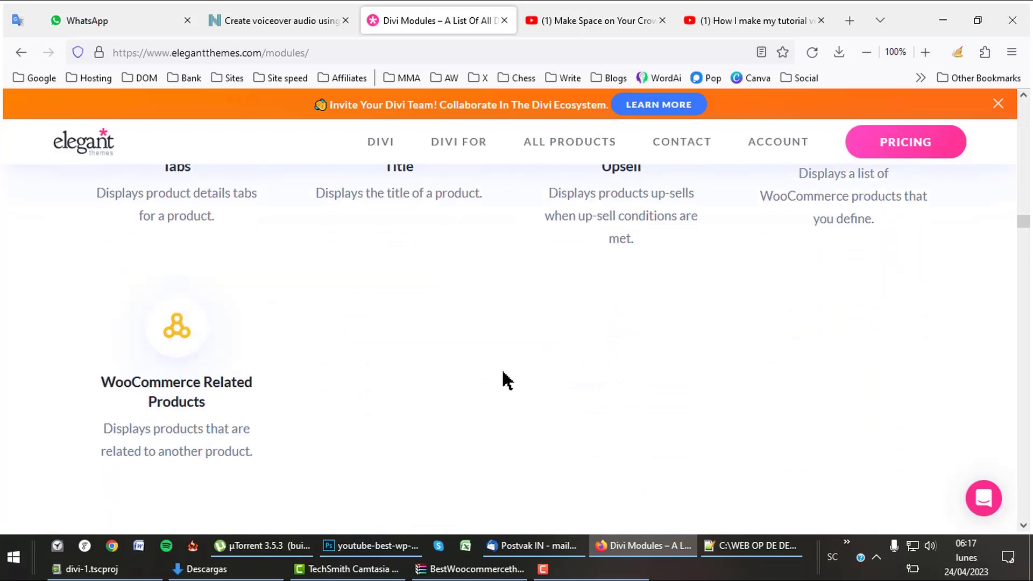
{"action": "scroll", "coordinate": [503, 363], "scroll_direction": "up", "scroll_amount": 12}
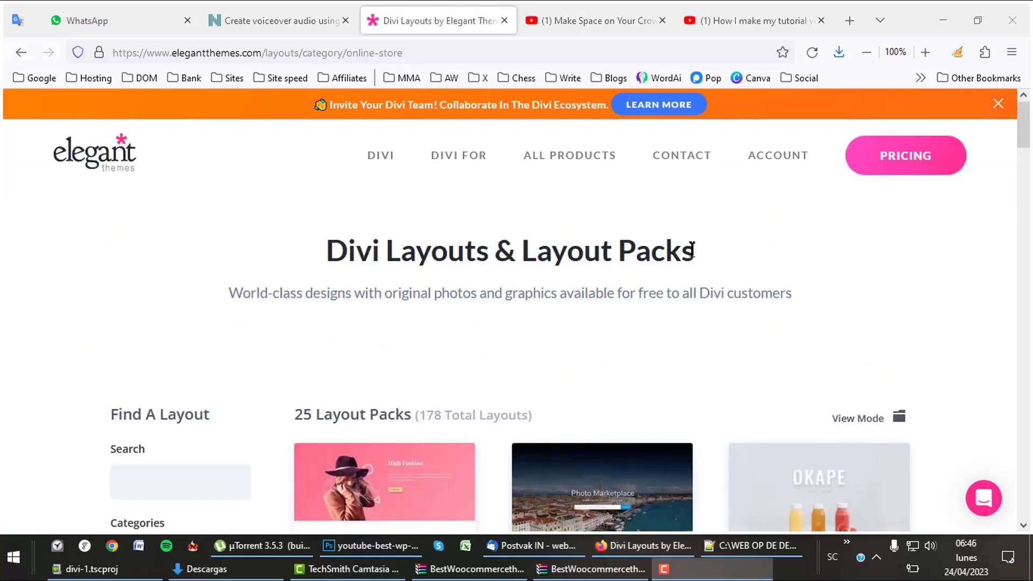
- Highlight the Divi Layouts & Layout Packs heading and scroll the layout pack grid
{"action": "left_click_drag", "start_coordinate": [692, 249], "coordinate": [340, 250]}
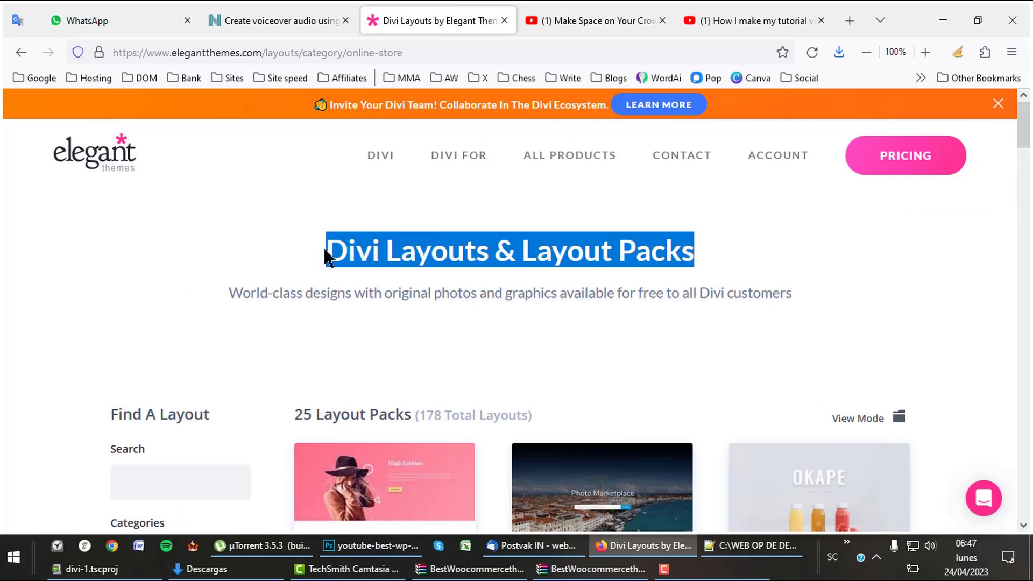
{"action": "scroll", "coordinate": [231, 291], "scroll_direction": "down", "scroll_amount": 6}
{"action": "scroll", "coordinate": [234, 298], "scroll_direction": "down", "scroll_amount": 2}
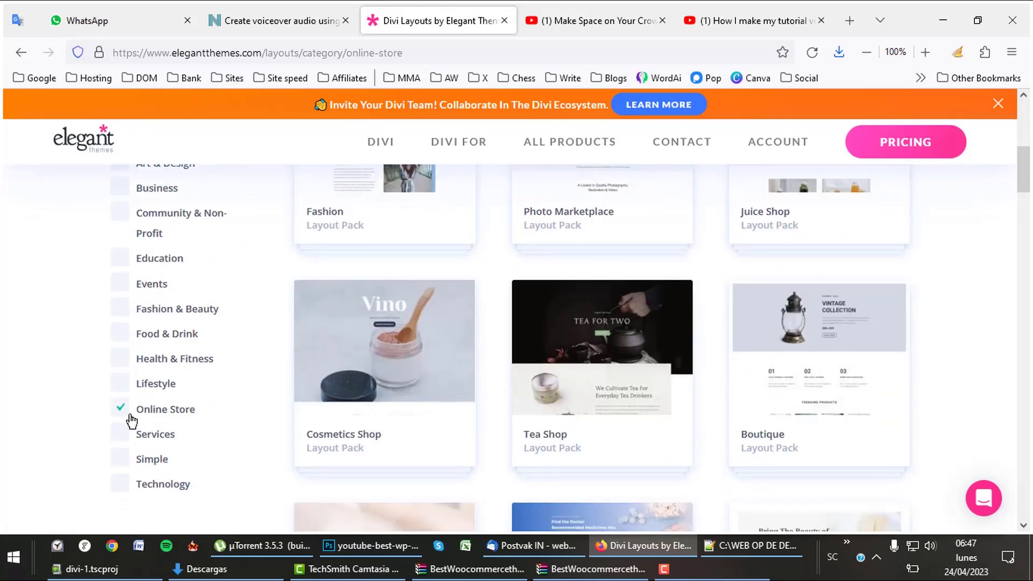
{"action": "scroll", "coordinate": [449, 311], "scroll_direction": "down", "scroll_amount": 6}
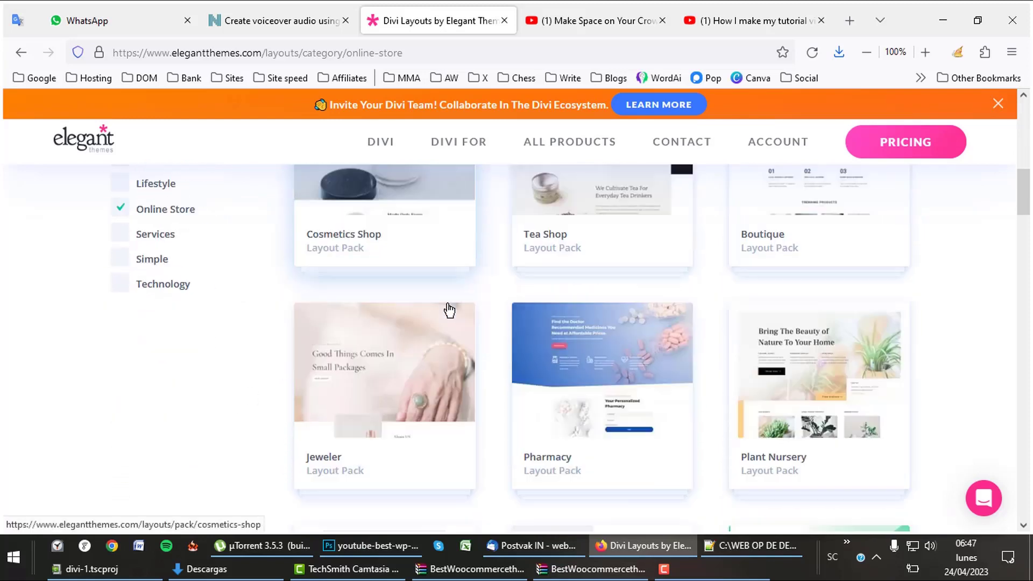
- Open the Pharmacy layout pack's live demo and scroll down through its sections
{"action": "left_click", "coordinate": [590, 293]}
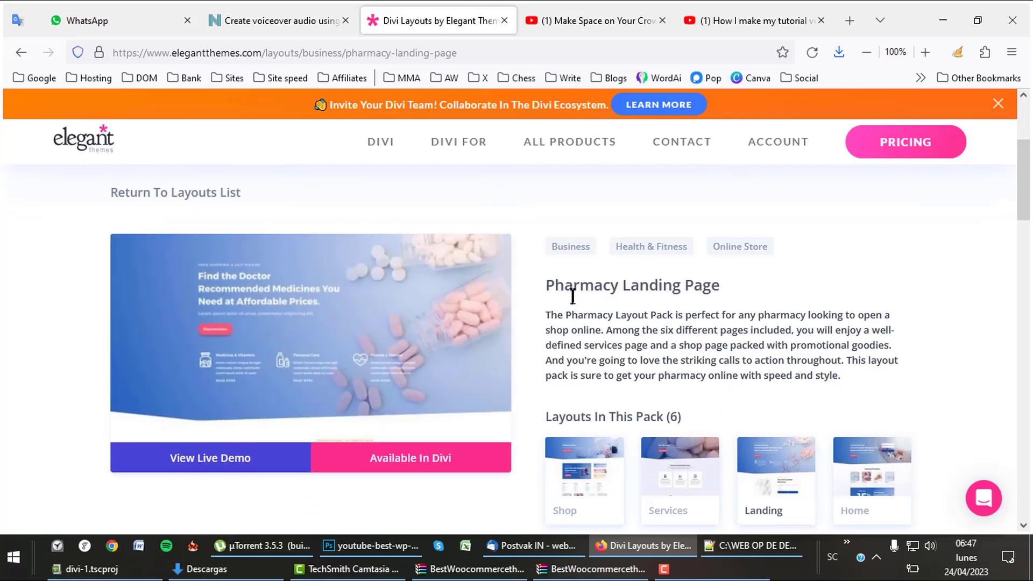
{"action": "left_click", "coordinate": [248, 458]}
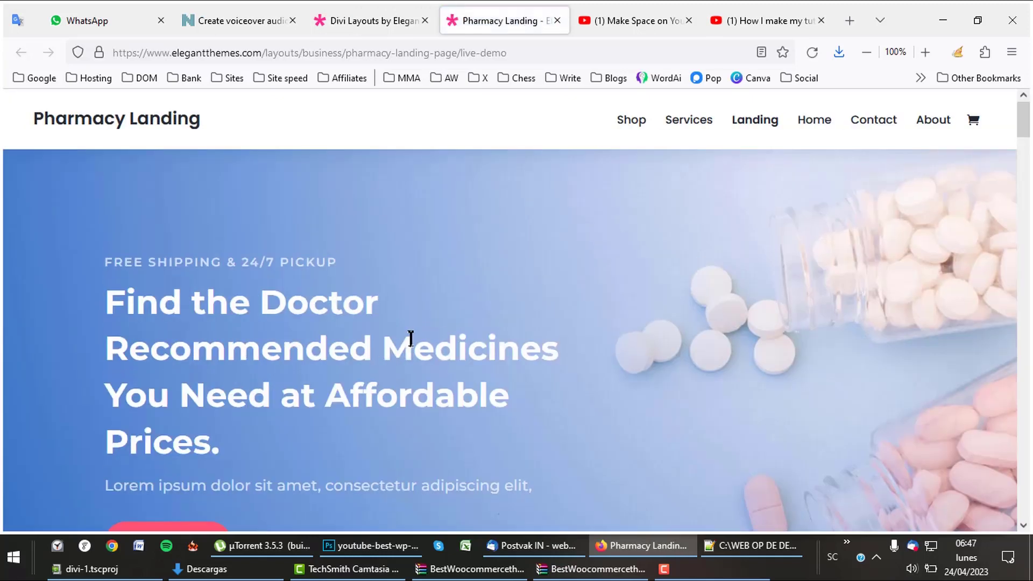
{"action": "scroll", "coordinate": [411, 339], "scroll_direction": "down", "scroll_amount": 10}
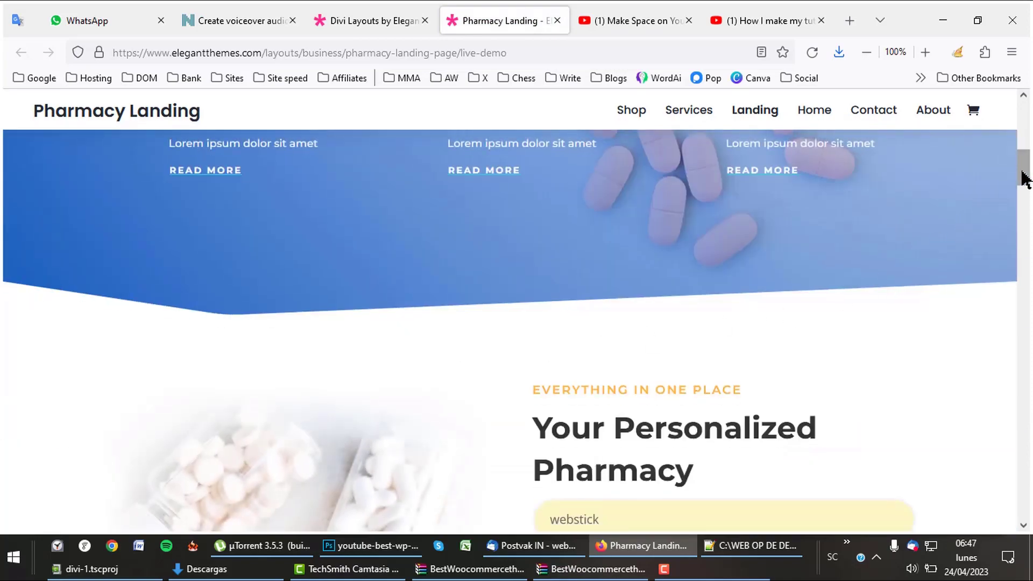
{"action": "left_click_drag", "start_coordinate": [1022, 174], "coordinate": [1021, 430]}
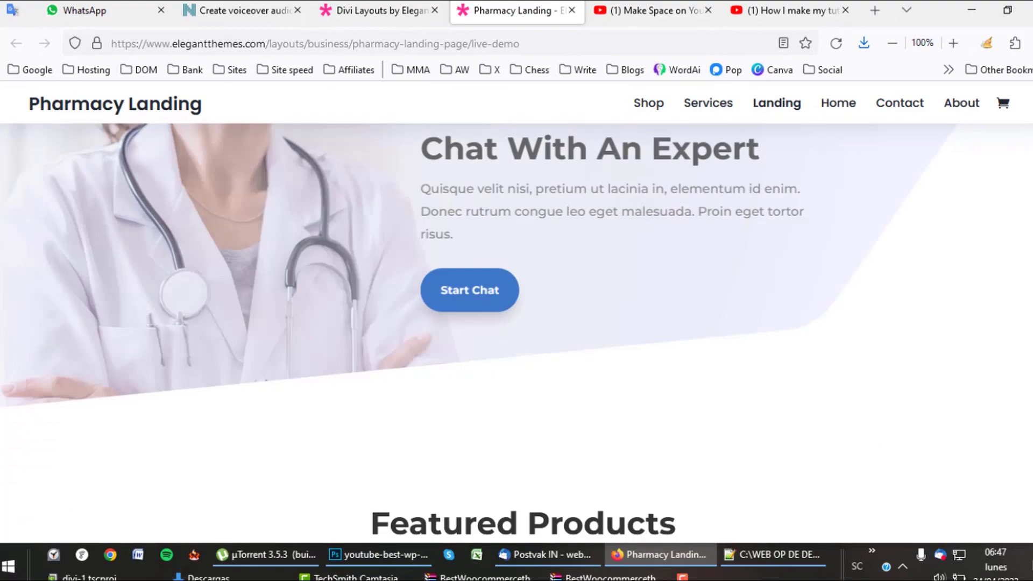
{"action": "scroll", "coordinate": [516, 322], "scroll_direction": "down", "scroll_amount": 8}
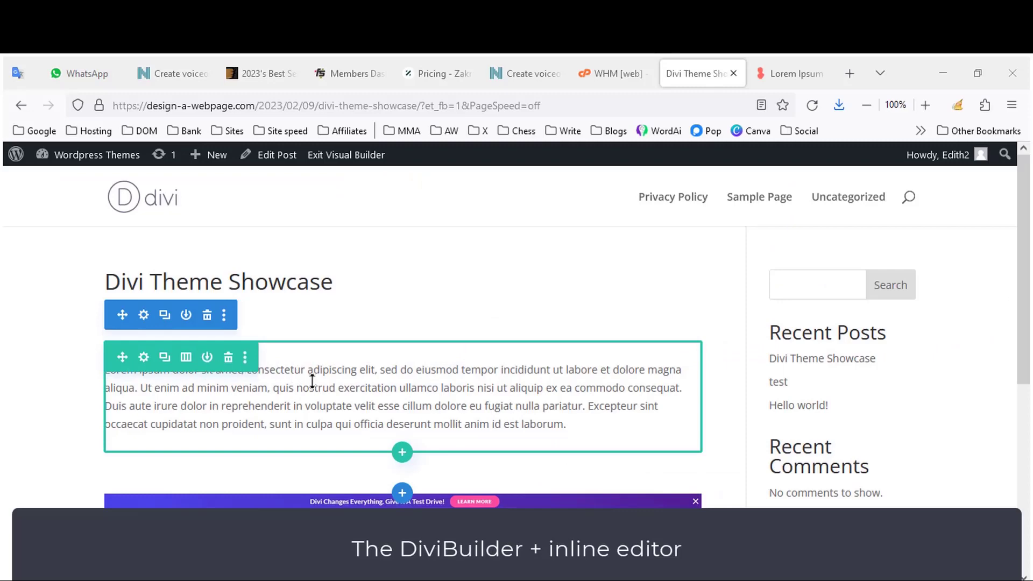
- Delete words from the Lorem ipsum paragraph's third sentence and select text to show formatting options
{"action": "left_click", "coordinate": [330, 403]}
{"action": "key", "text": "BackSpace"}
{"action": "key", "text": "BackSpace"}
{"action": "key", "text": "BackSpace"}
{"action": "key", "text": "BackSpace"}
{"action": "key", "text": "BackSpace"}
{"action": "key", "text": "BackSpace"}
{"action": "key", "text": "BackSpace"}
{"action": "key", "text": "BackSpace"}
{"action": "key", "text": "BackSpace"}
{"action": "key", "text": "BackSpace"}
{"action": "key", "text": "BackSpace"}
{"action": "key", "text": "BackSpace"}
{"action": "key", "text": "BackSpace"}
{"action": "key", "text": "BackSpace"}
{"action": "key", "text": "BackSpace"}
{"action": "key", "text": "BackSpace"}
{"action": "key", "text": "BackSpace"}
{"action": "key", "text": "BackSpace"}
{"action": "key", "text": "BackSpace"}
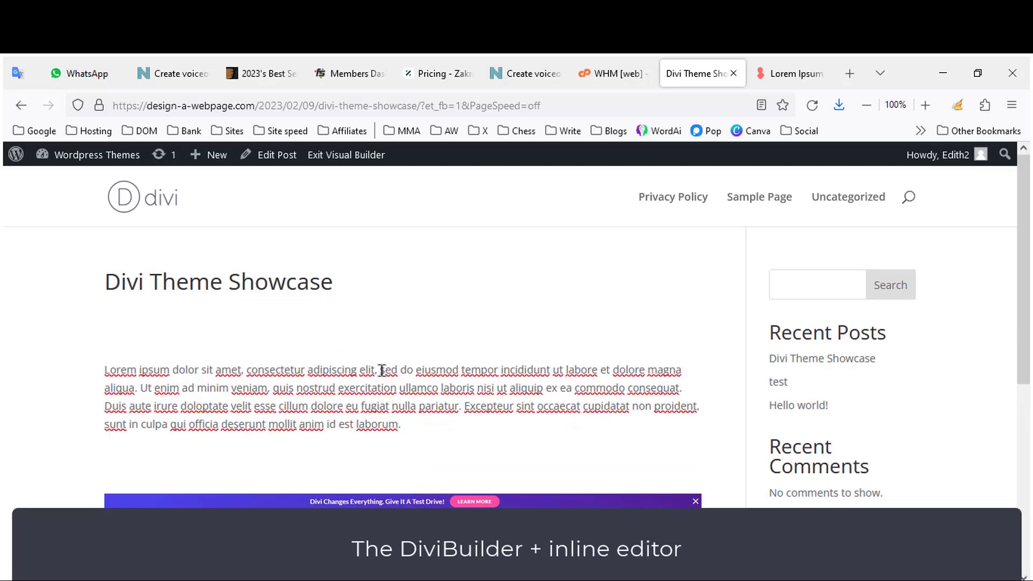
{"action": "left_click_drag", "start_coordinate": [371, 370], "coordinate": [292, 372]}
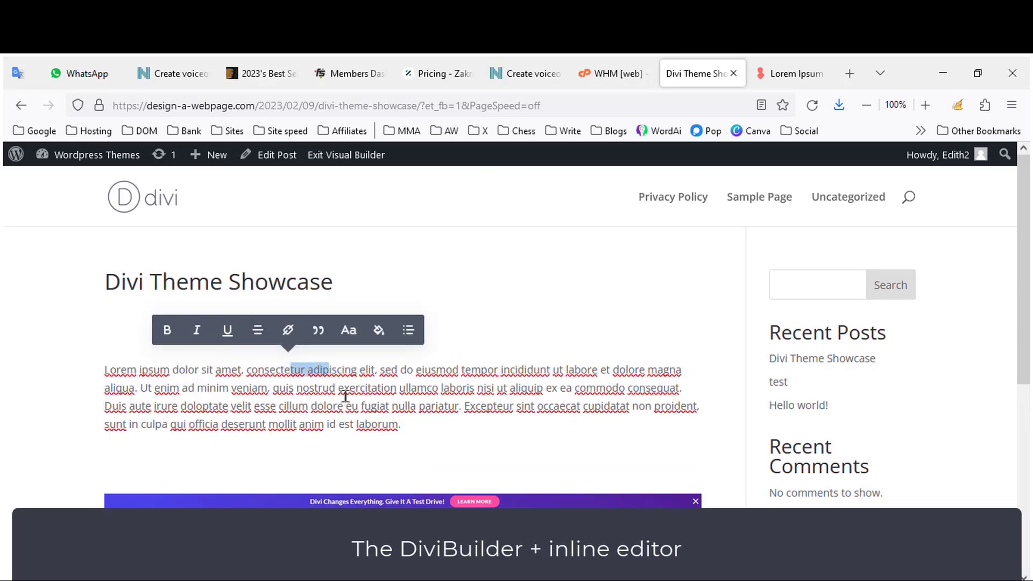
{"action": "scroll", "coordinate": [358, 493], "scroll_direction": "down", "scroll_amount": 5}
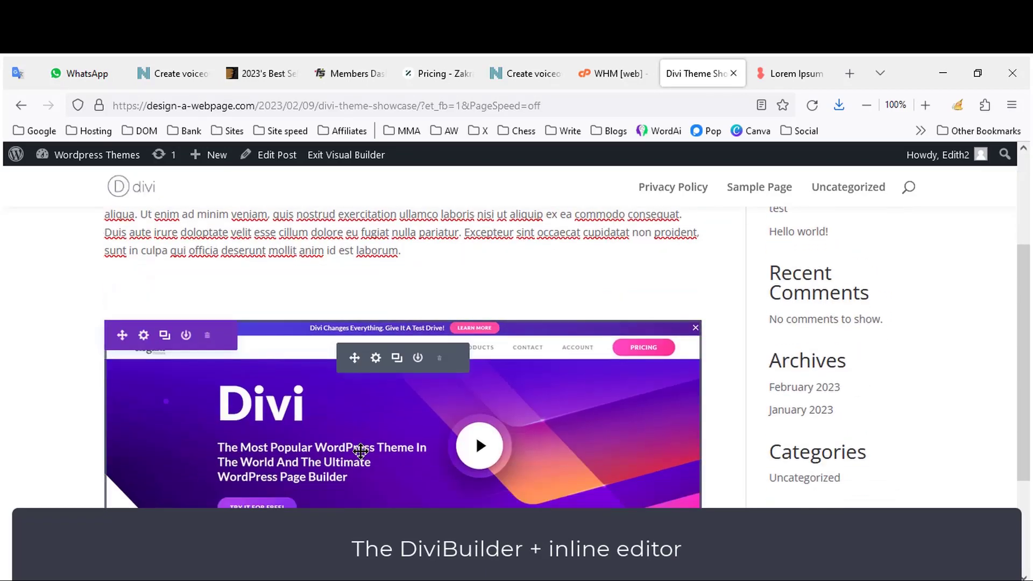
- Inspect the Fullwidth Image module's Background and Image settings, then close the panel
{"action": "left_click", "coordinate": [246, 349]}
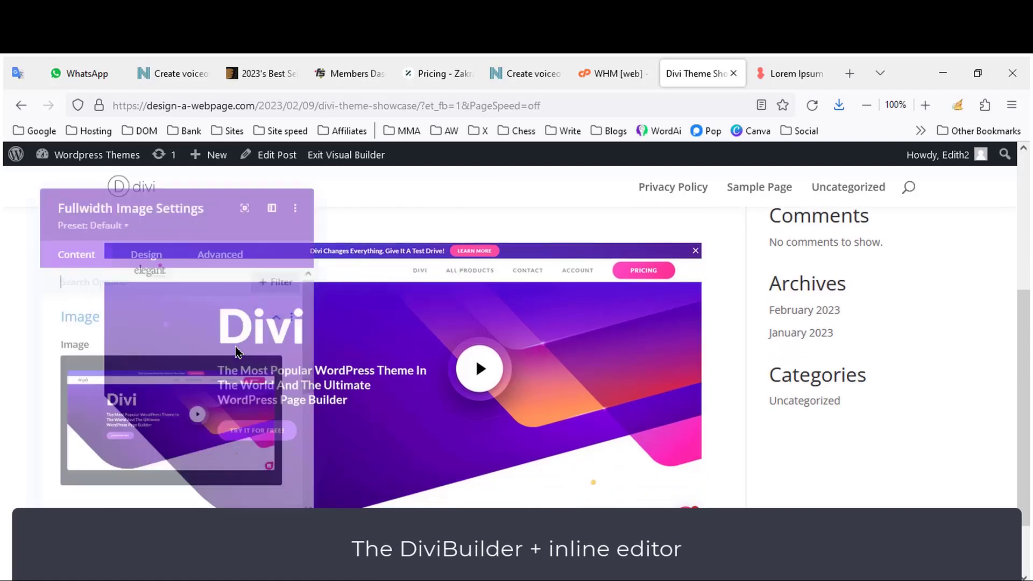
{"action": "scroll", "coordinate": [162, 418], "scroll_direction": "down", "scroll_amount": 3}
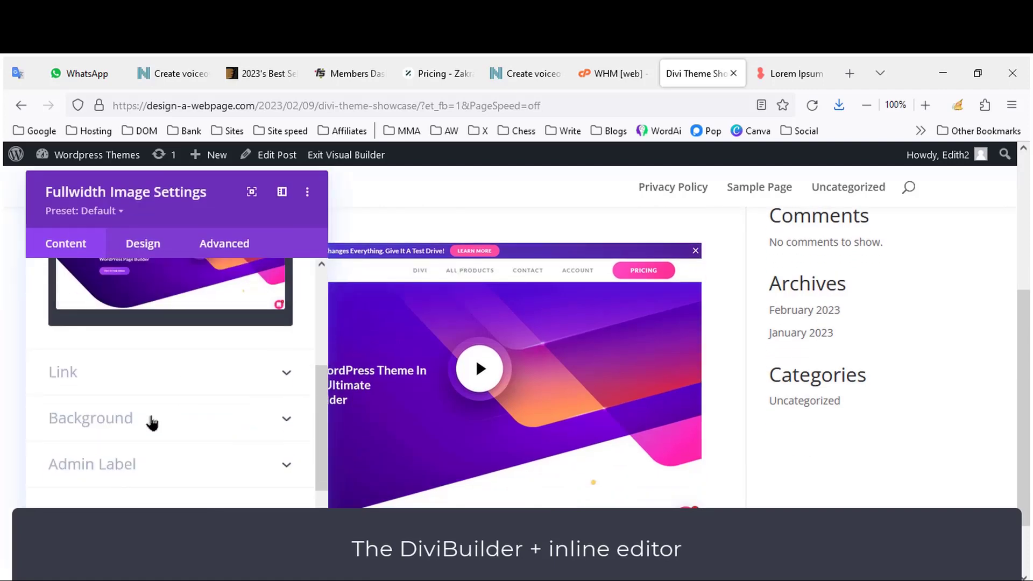
{"action": "left_click", "coordinate": [152, 423]}
{"action": "scroll", "coordinate": [151, 420], "scroll_direction": "down", "scroll_amount": 3}
{"action": "scroll", "coordinate": [150, 415], "scroll_direction": "up", "scroll_amount": 5}
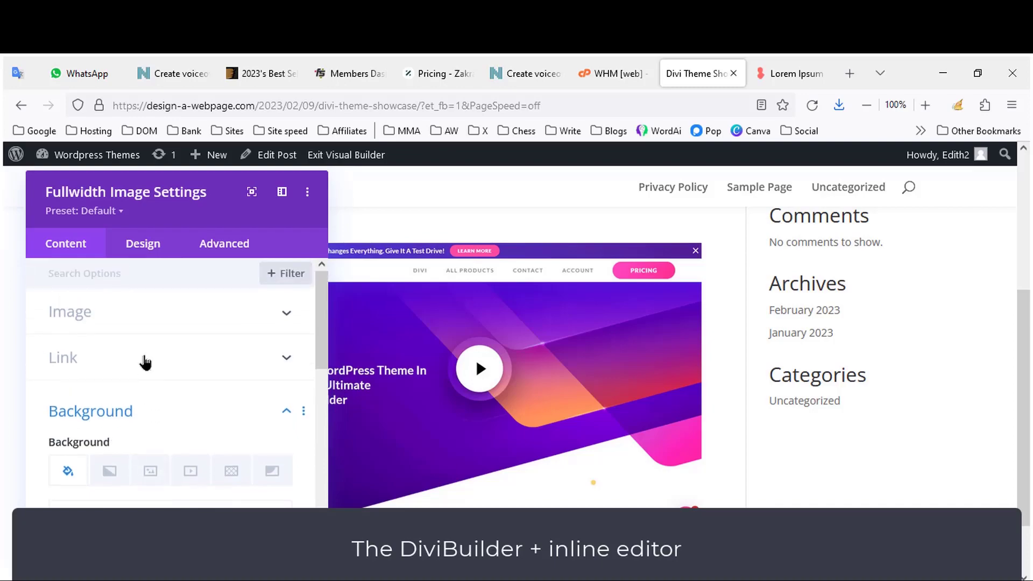
{"action": "left_click", "coordinate": [149, 318]}
{"action": "key", "text": "Escape"}
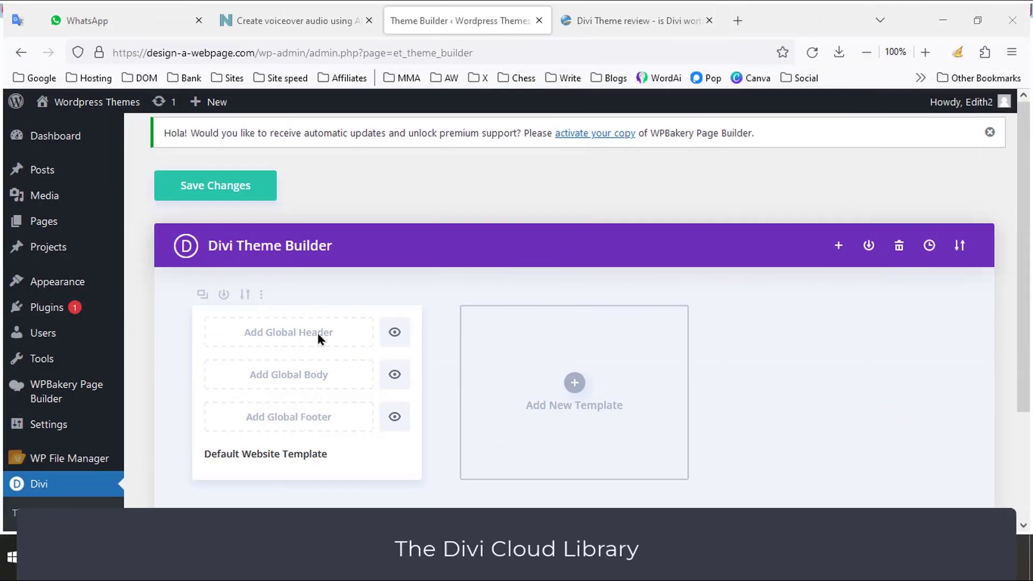
- Add the global header from the layout library and filter premade layouts to Events
{"action": "left_click", "coordinate": [324, 336]}
{"action": "left_click", "coordinate": [287, 370]}
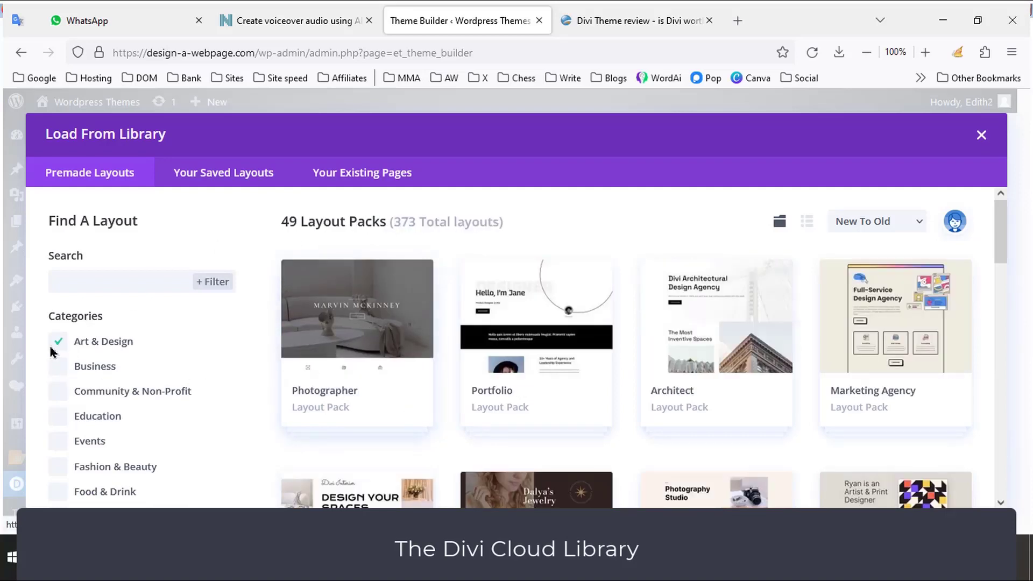
{"action": "left_click", "coordinate": [55, 441]}
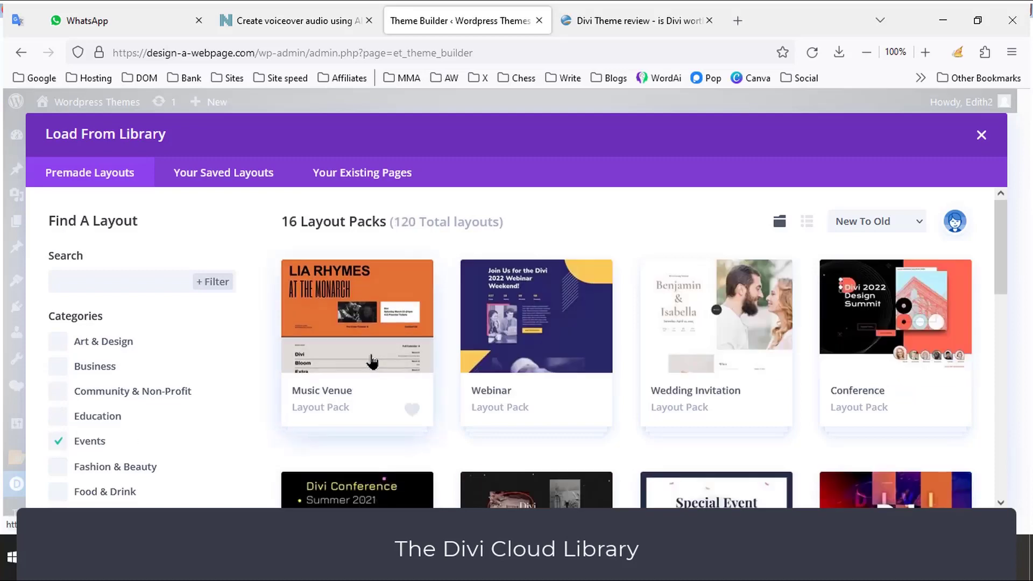
{"action": "scroll", "coordinate": [371, 365], "scroll_direction": "down", "scroll_amount": 3}
{"action": "scroll", "coordinate": [380, 369], "scroll_direction": "up", "scroll_amount": 3}
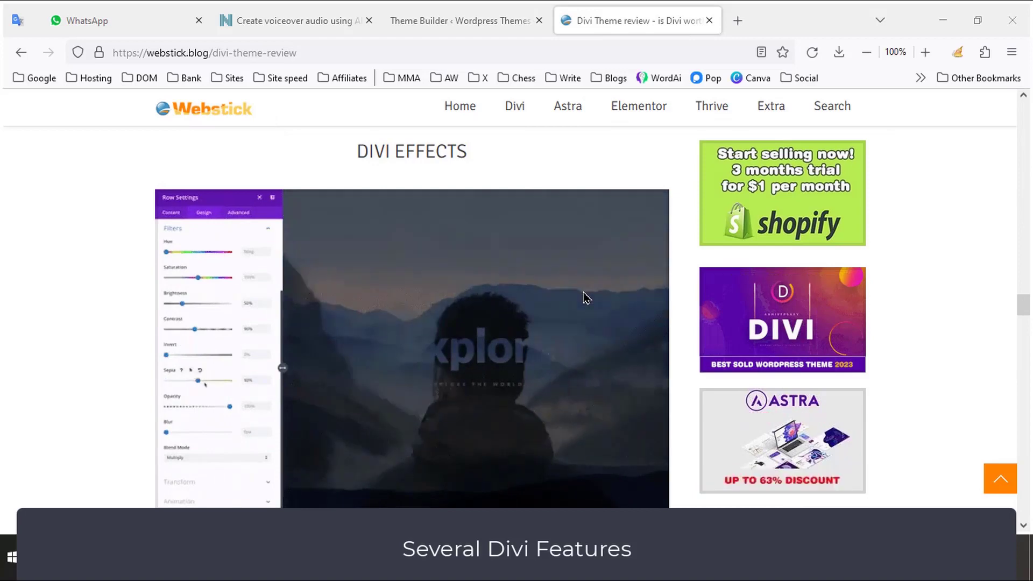
- Scroll the Webstick Divi review past Transforms, Shape Dividers and Bulk Edit to Divi Drop Shadows
{"action": "scroll", "coordinate": [391, 314], "scroll_direction": "down", "scroll_amount": 6}
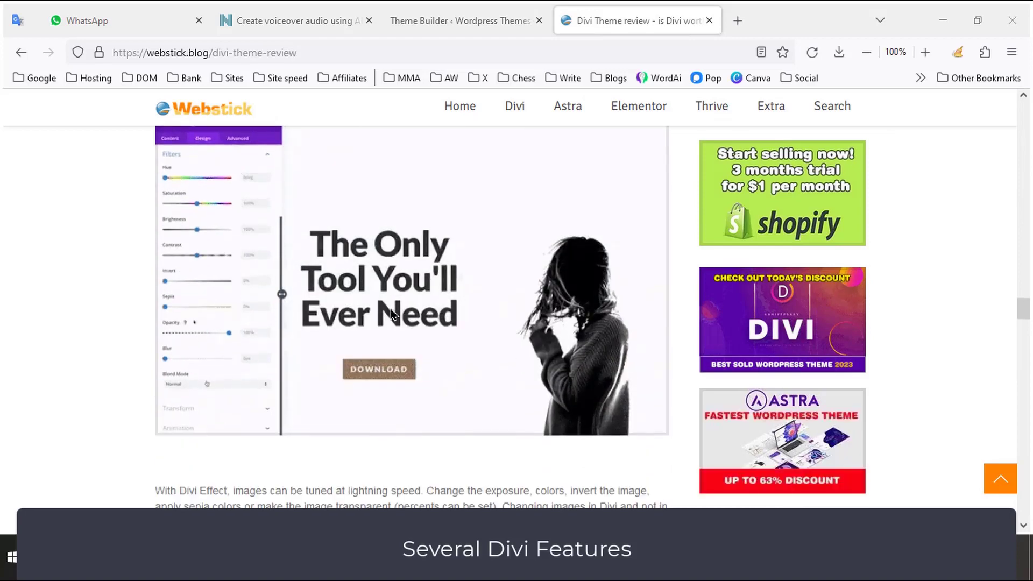
{"action": "scroll", "coordinate": [391, 314], "scroll_direction": "down", "scroll_amount": 4}
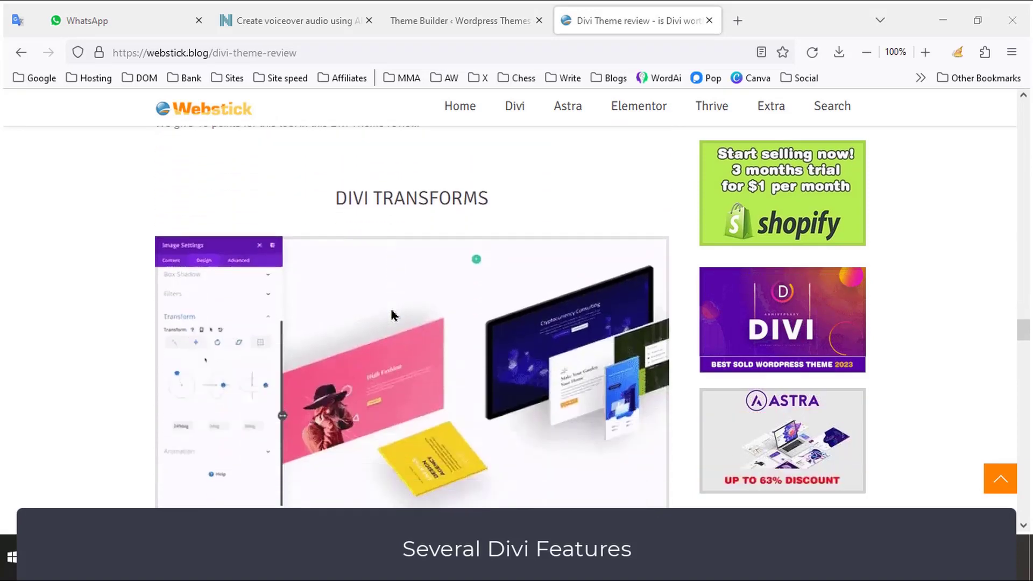
{"action": "scroll", "coordinate": [393, 313], "scroll_direction": "down", "scroll_amount": 2}
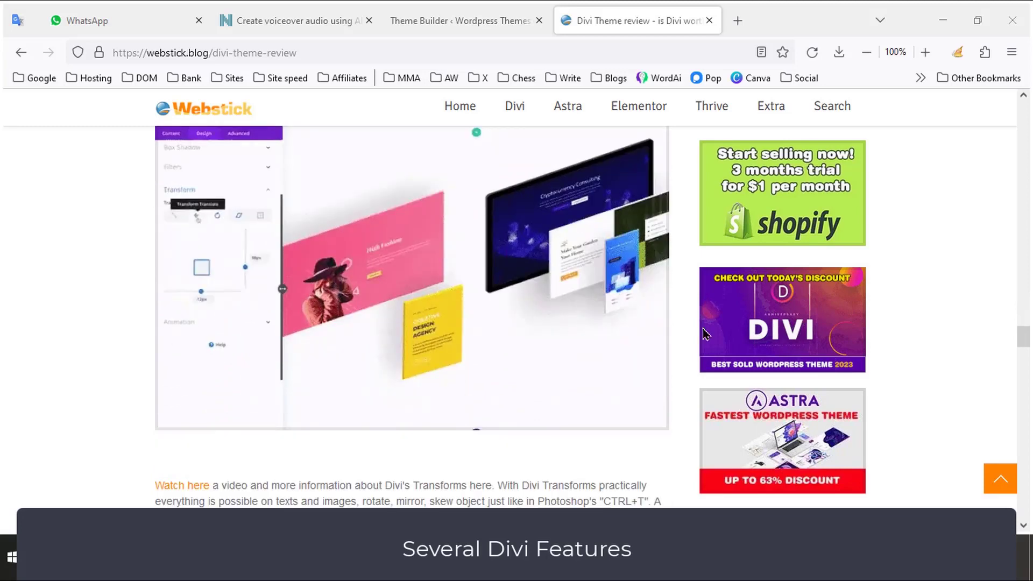
{"action": "scroll", "coordinate": [1024, 339], "scroll_direction": "up", "scroll_amount": 1}
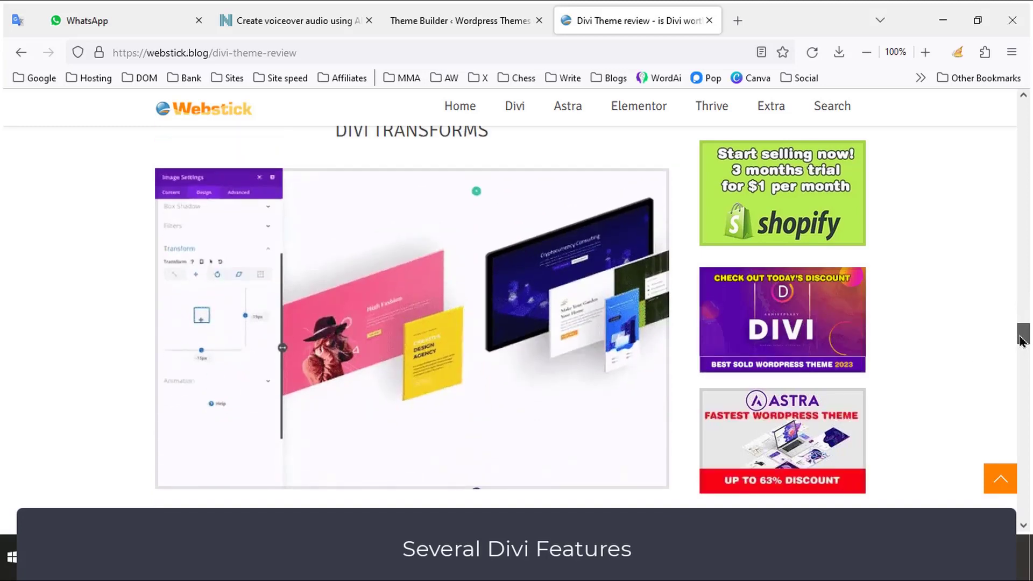
{"action": "scroll", "coordinate": [941, 338], "scroll_direction": "down", "scroll_amount": 8}
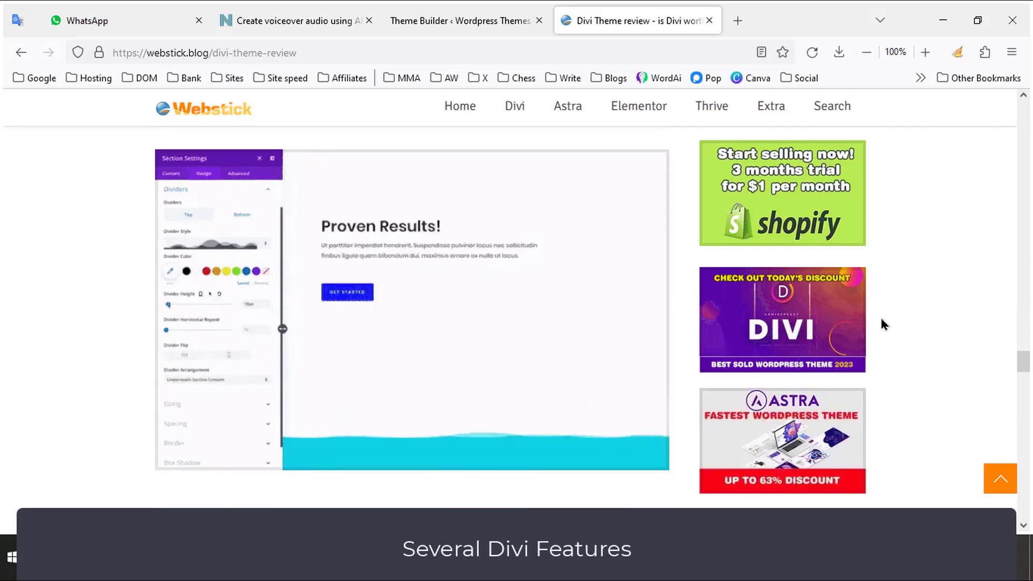
{"action": "scroll", "coordinate": [883, 323], "scroll_direction": "down", "scroll_amount": 6}
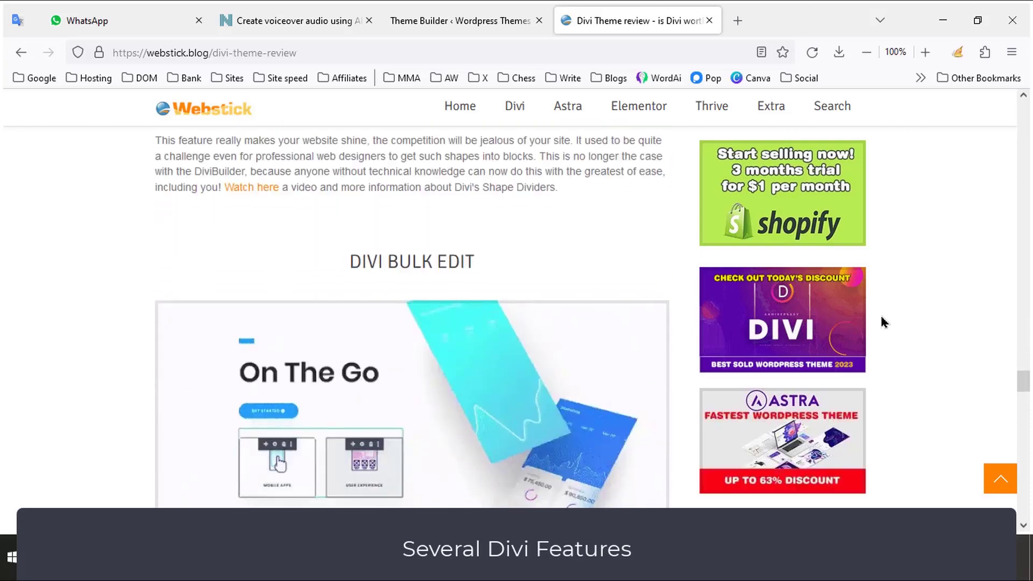
{"action": "scroll", "coordinate": [882, 323], "scroll_direction": "down", "scroll_amount": 3}
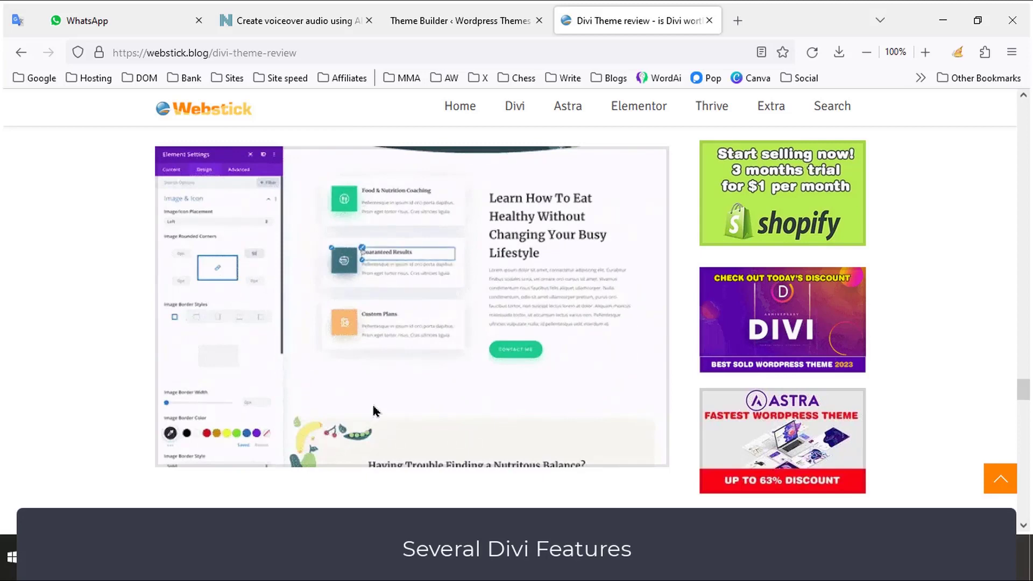
{"action": "scroll", "coordinate": [373, 411], "scroll_direction": "down", "scroll_amount": 10}
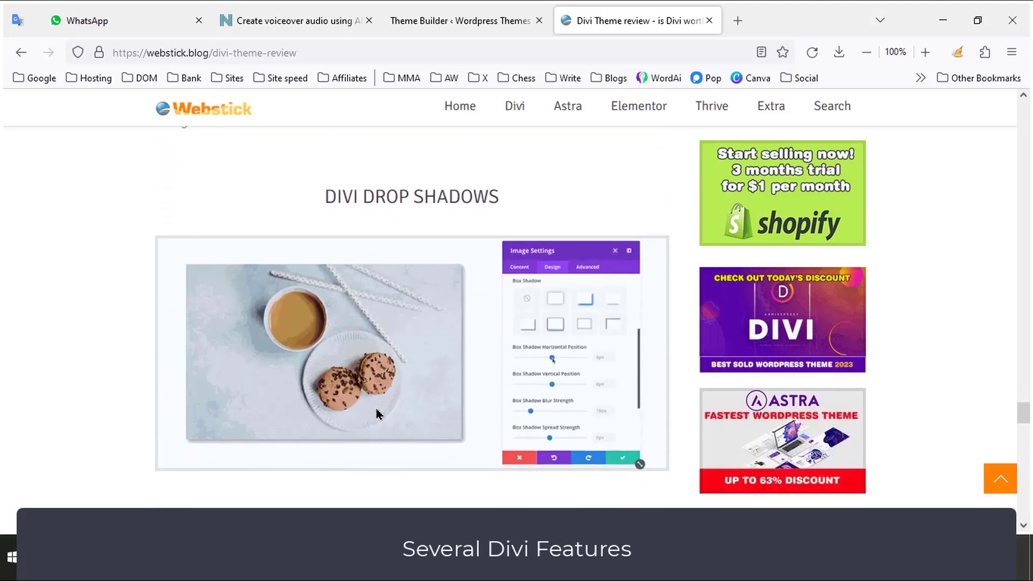
{"action": "scroll", "coordinate": [376, 413], "scroll_direction": "down", "scroll_amount": 1}
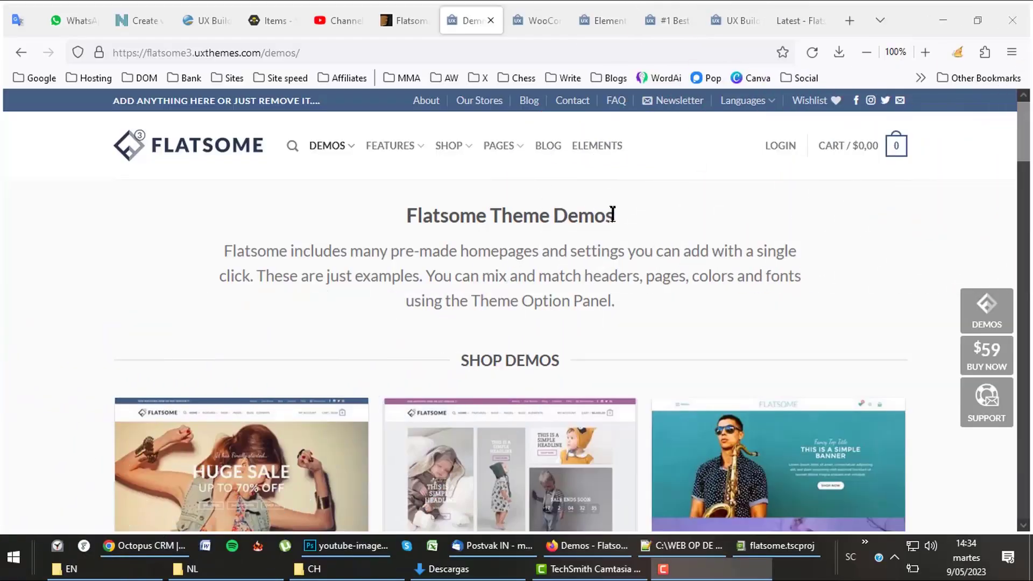
- Highlight the Flatsome Theme Demos heading, then scroll through the Cute Shop and Sport Shop demos
{"action": "left_click_drag", "start_coordinate": [612, 214], "coordinate": [424, 208]}
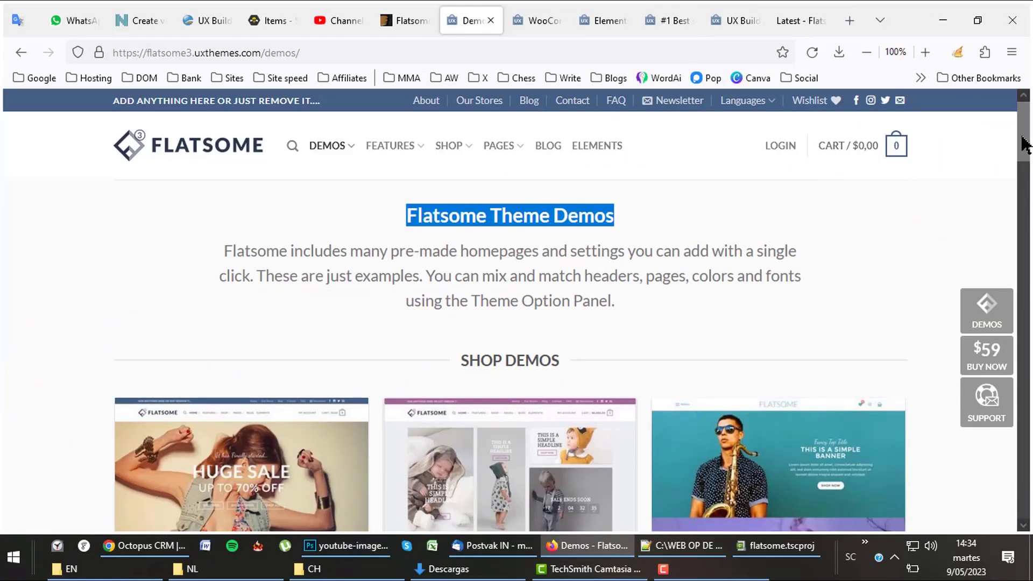
{"action": "left_click_drag", "start_coordinate": [1024, 144], "coordinate": [1029, 329]}
{"action": "mouse_move", "coordinate": [335, 117]}
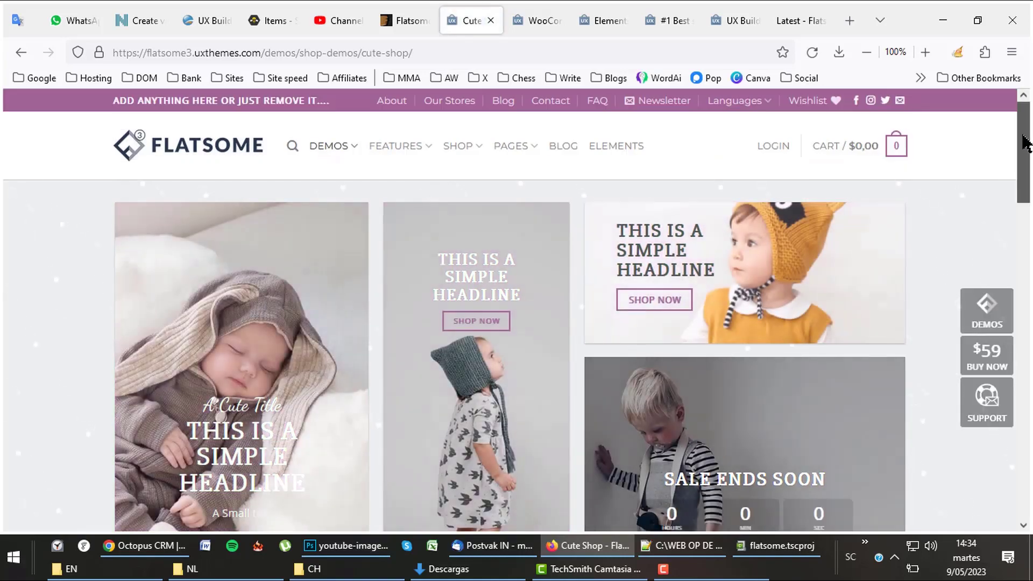
{"action": "left_click_drag", "start_coordinate": [1024, 143], "coordinate": [1027, 285]}
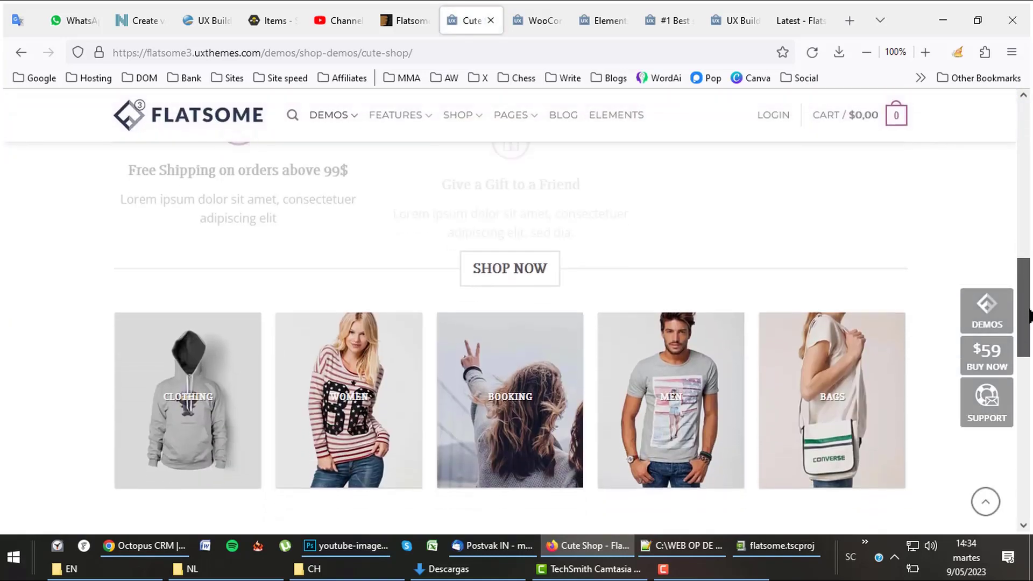
{"action": "left_click_drag", "start_coordinate": [1029, 321], "coordinate": [1027, 472]}
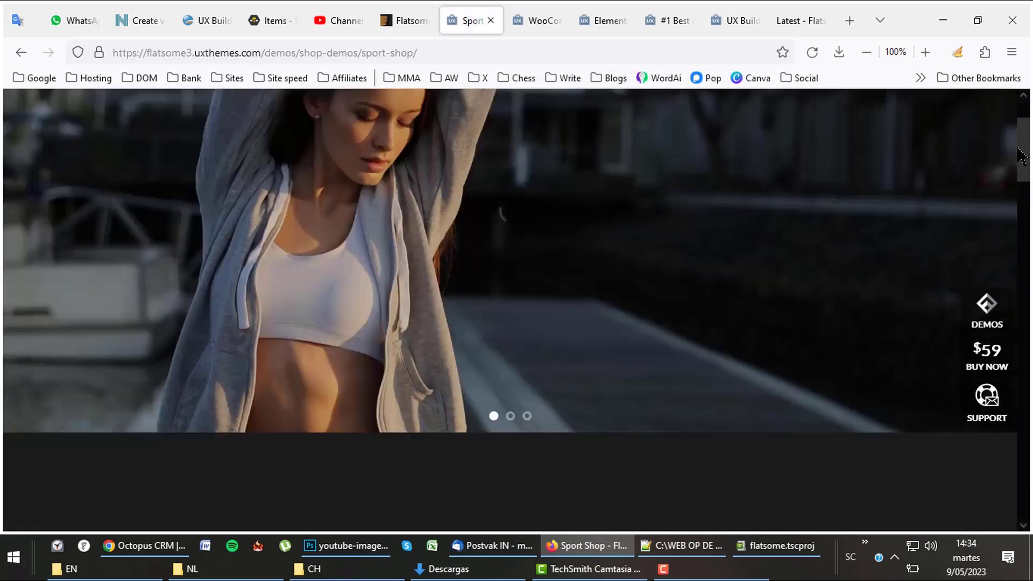
{"action": "left_click_drag", "start_coordinate": [1024, 127], "coordinate": [1030, 409]}
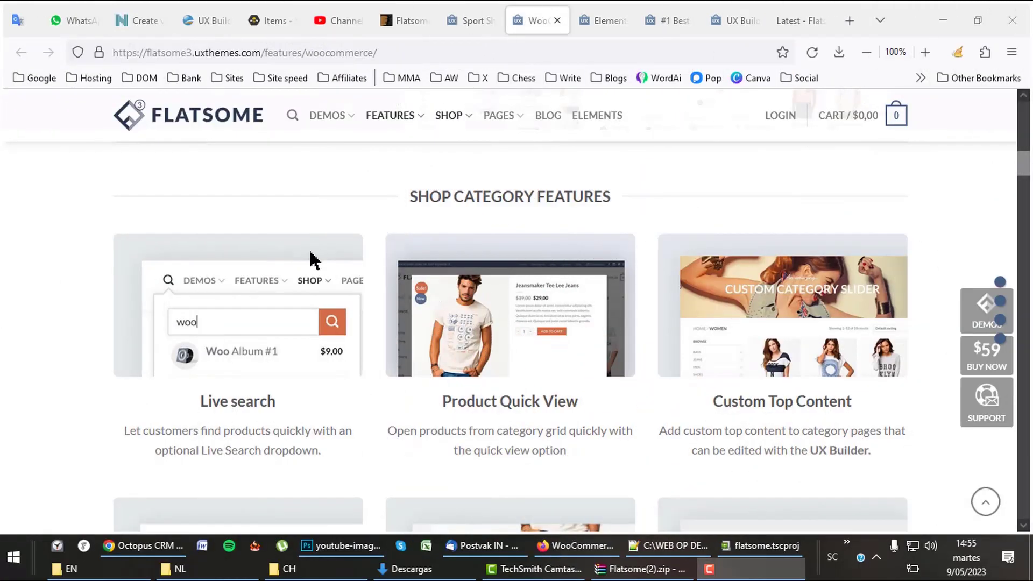
- Scroll the Flatsome WooCommerce features from Live search down to category list styles and layouts
{"action": "scroll", "coordinate": [315, 261], "scroll_direction": "down", "scroll_amount": 2}
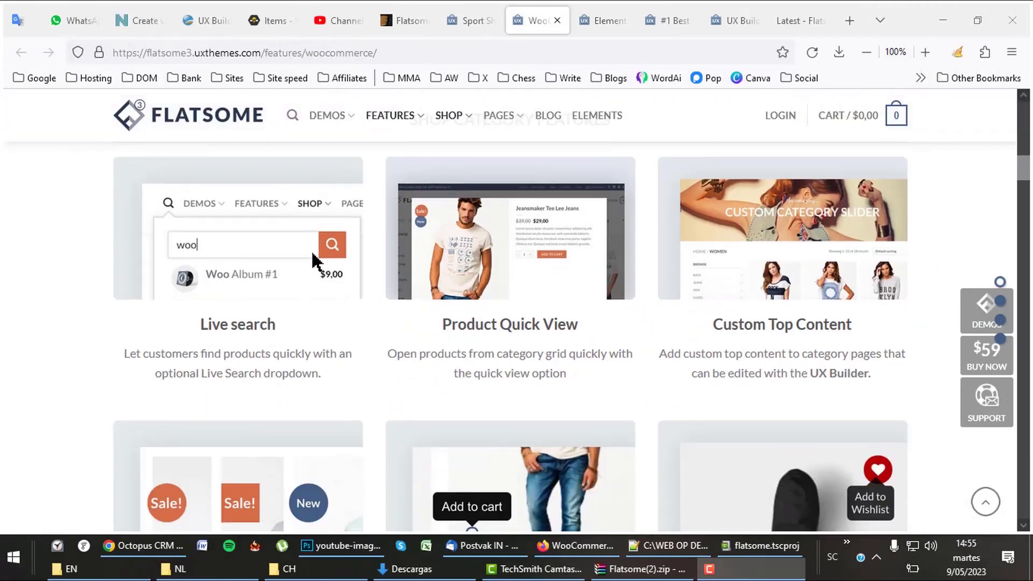
{"action": "scroll", "coordinate": [315, 261], "scroll_direction": "down", "scroll_amount": 6}
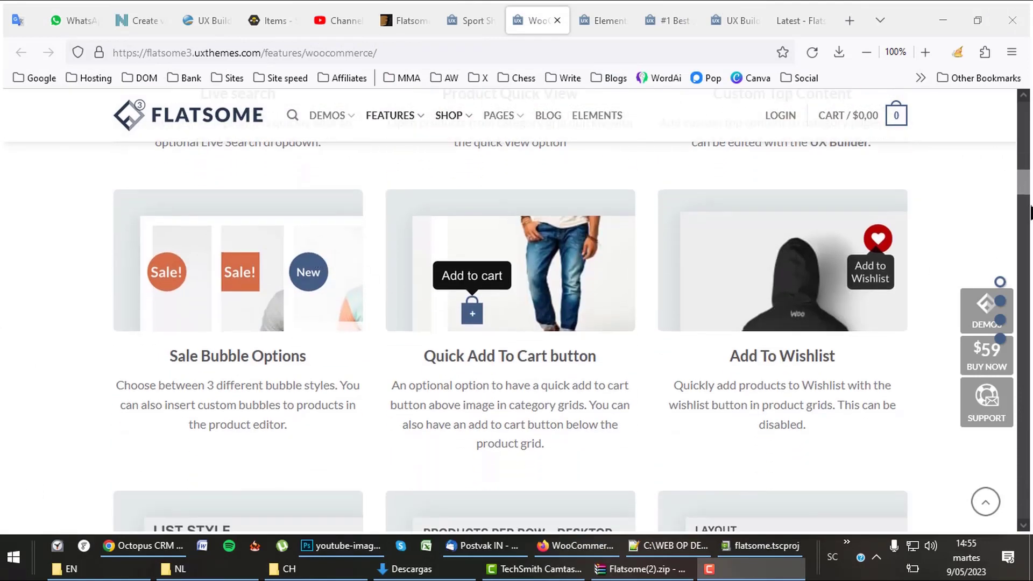
{"action": "left_click_drag", "start_coordinate": [1025, 191], "coordinate": [1026, 211]}
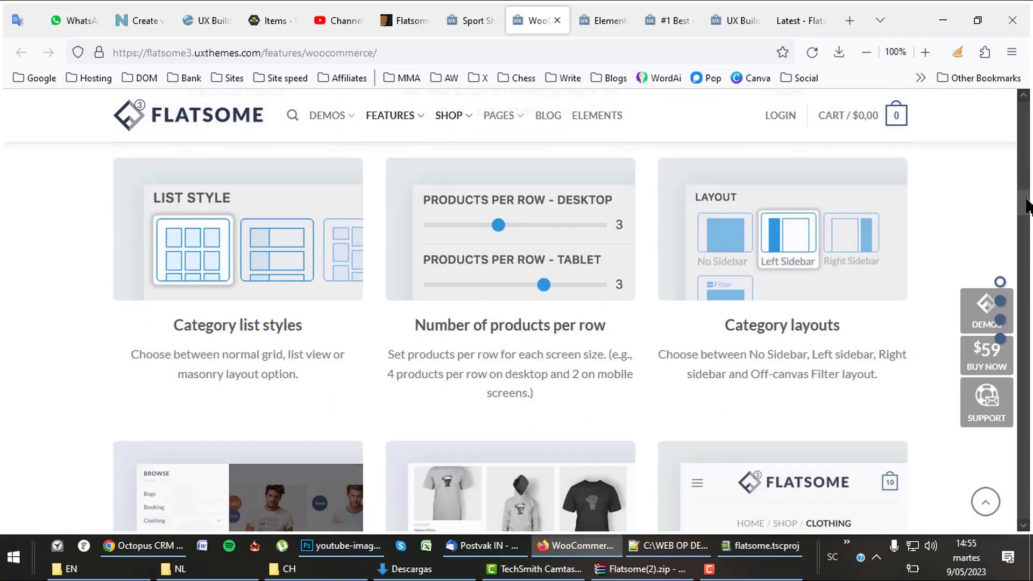
{"action": "left_click_drag", "start_coordinate": [1028, 207], "coordinate": [1028, 231]}
{"action": "left_click_drag", "start_coordinate": [1028, 231], "coordinate": [1025, 234]}
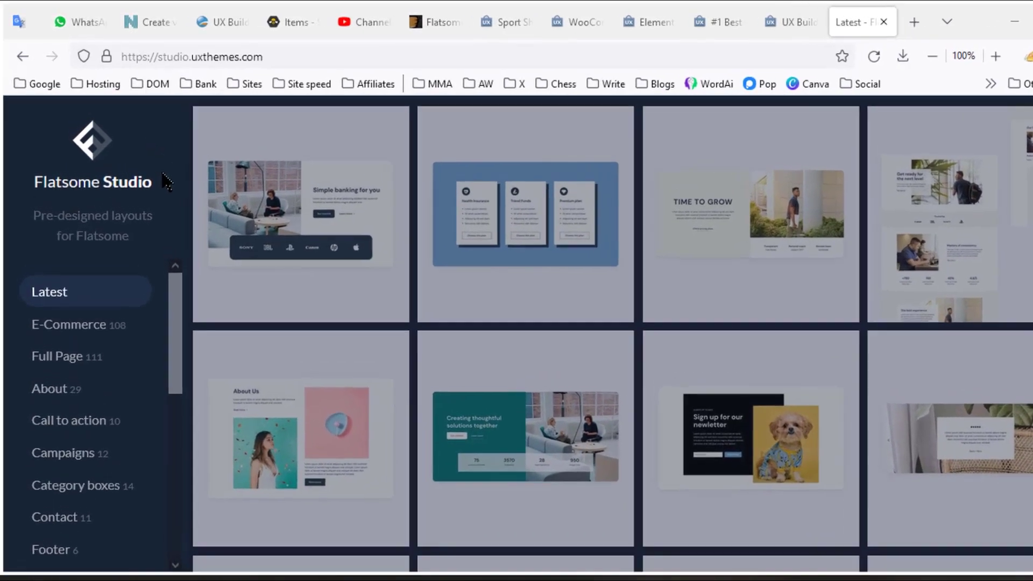
- Highlight the Flatsome Studio heading and scroll through its pre-designed layout grid
{"action": "left_click_drag", "start_coordinate": [155, 184], "coordinate": [34, 180]}
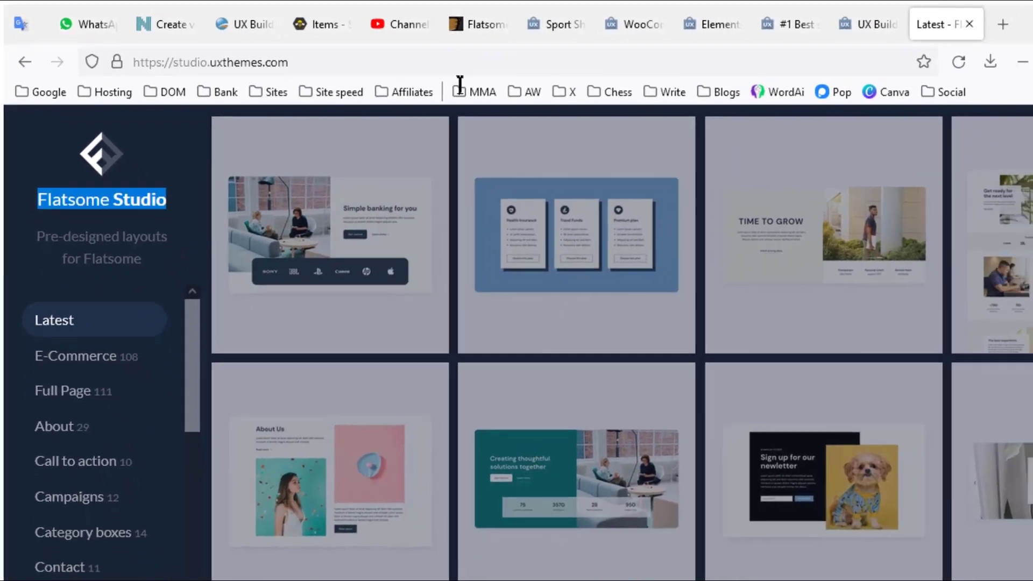
{"action": "mouse_move", "coordinate": [664, 345]}
{"action": "scroll", "coordinate": [541, 276], "scroll_direction": "down", "scroll_amount": 5}
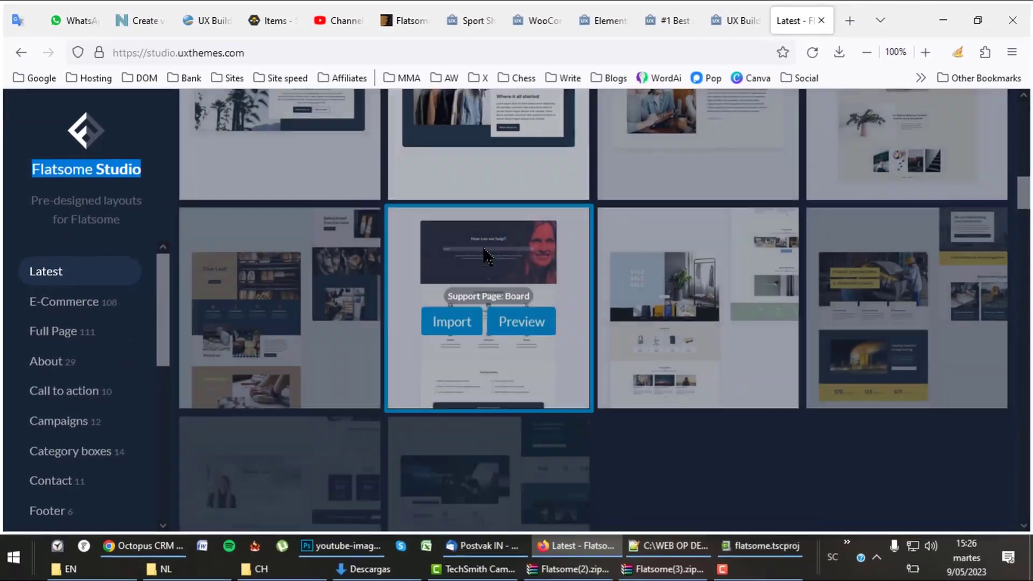
{"action": "scroll", "coordinate": [486, 256], "scroll_direction": "down", "scroll_amount": 10}
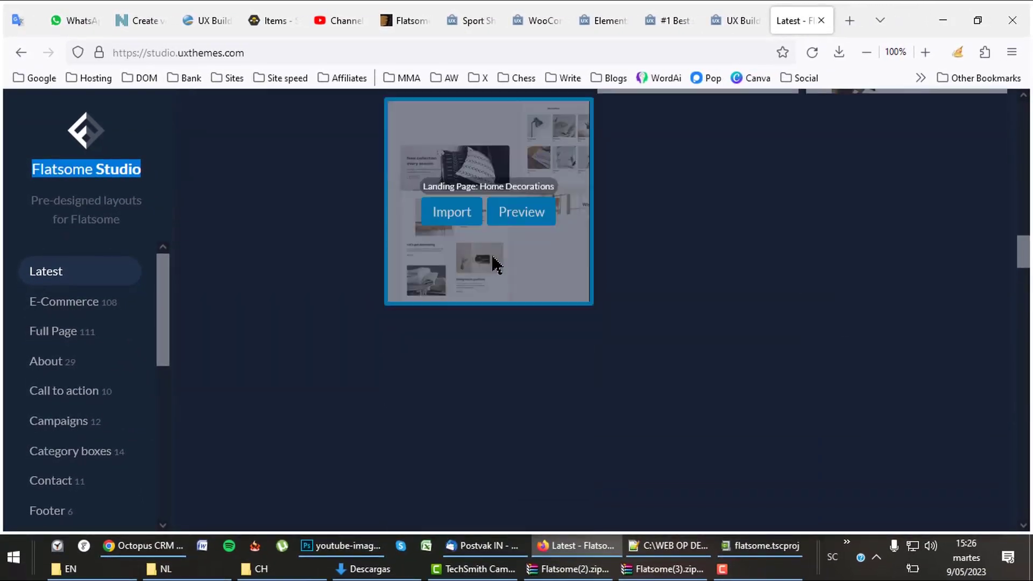
{"action": "scroll", "coordinate": [526, 286], "scroll_direction": "down", "scroll_amount": 10}
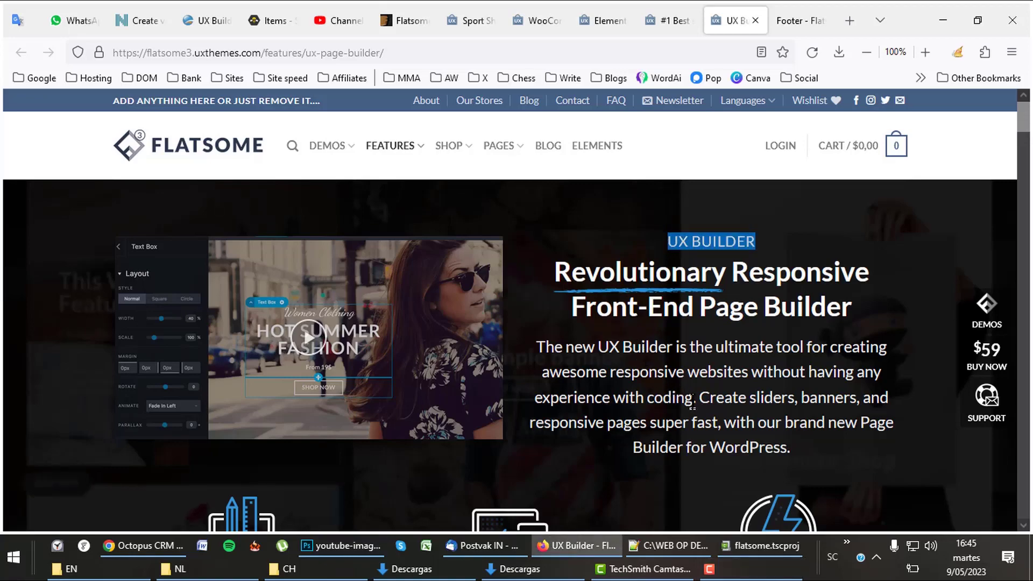
- Select the 'Fast as Lightning' heading while scrolling the UX Builder page to Large Element Library
{"action": "scroll", "coordinate": [692, 406], "scroll_direction": "down", "scroll_amount": 5}
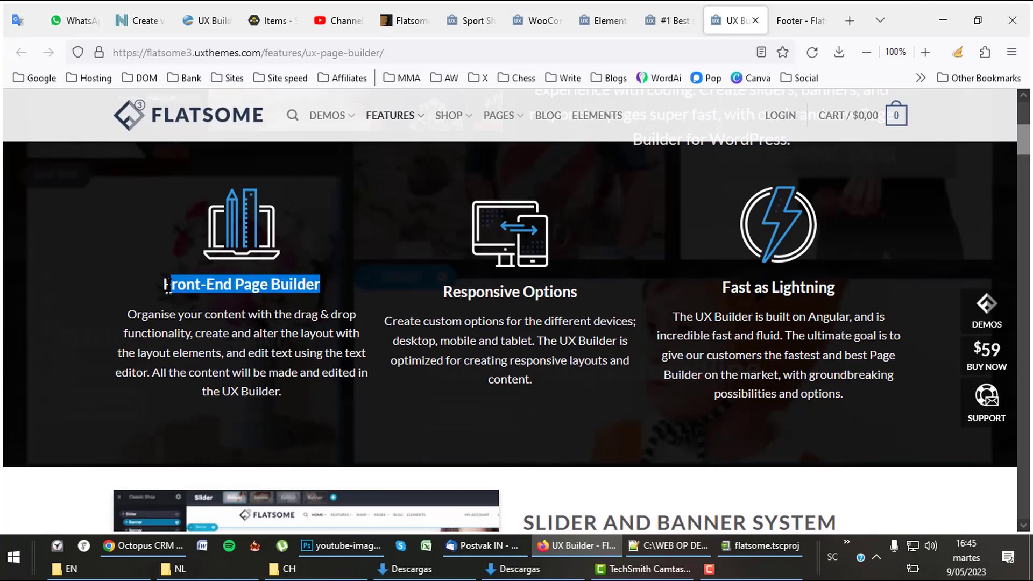
{"action": "double_click", "coordinate": [796, 288]}
{"action": "left_click_drag", "start_coordinate": [796, 287], "coordinate": [723, 296]}
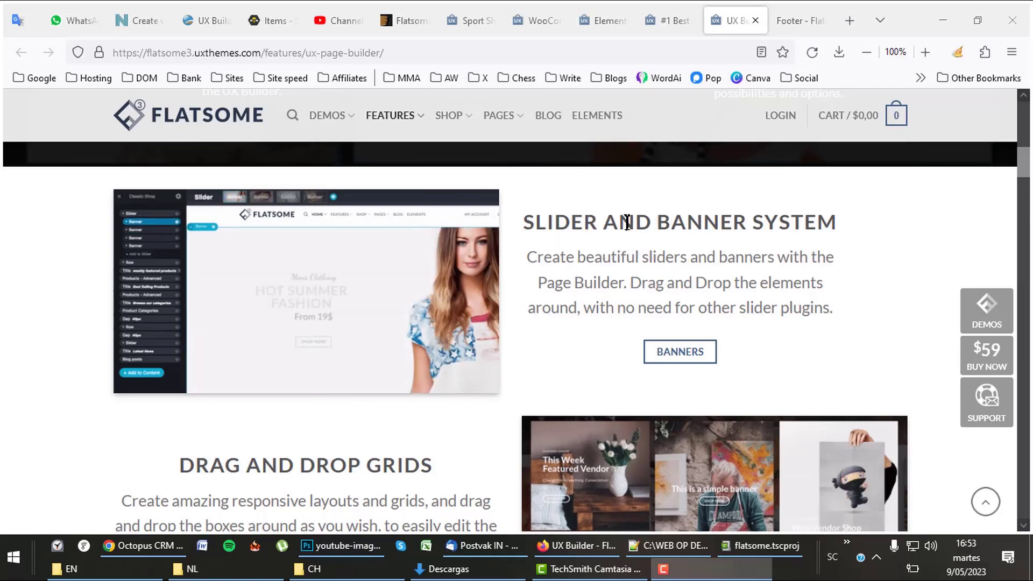
{"action": "scroll", "coordinate": [591, 282], "scroll_direction": "down", "scroll_amount": 4}
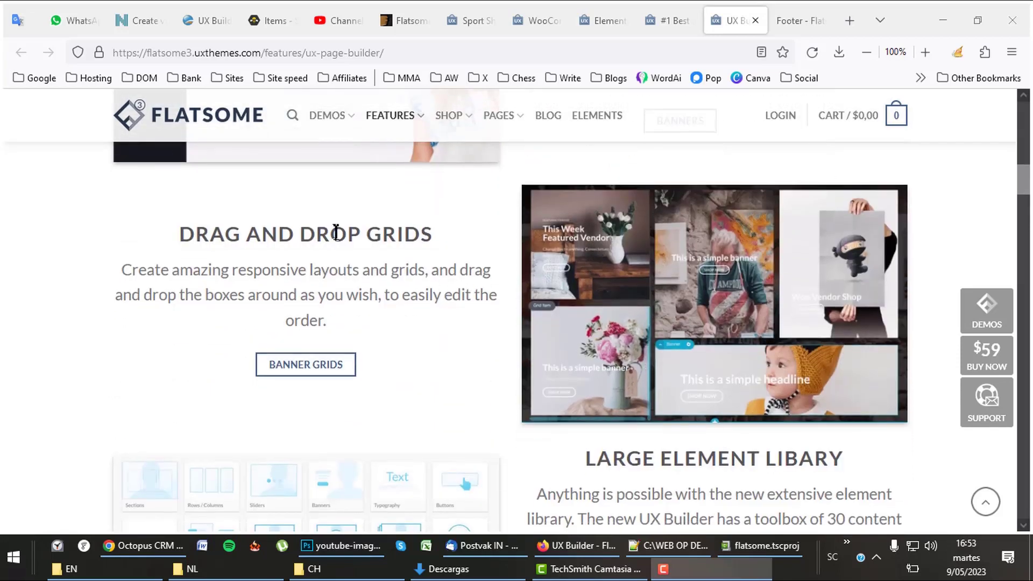
{"action": "scroll", "coordinate": [648, 425], "scroll_direction": "down", "scroll_amount": 3}
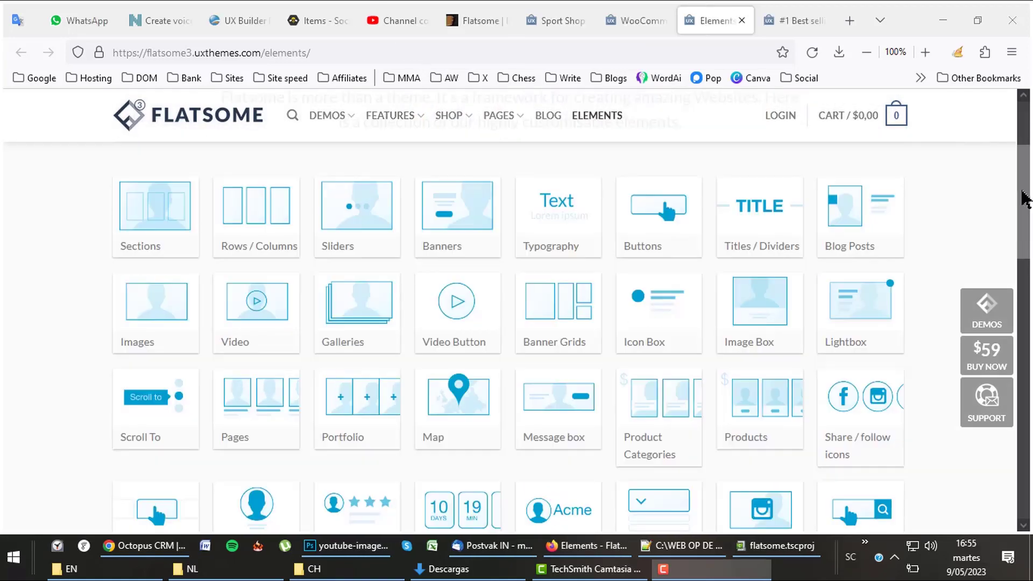
- Scroll up through the Flatsome Elements grid of Sections, Sliders and Banners
{"action": "scroll", "coordinate": [1025, 178], "scroll_direction": "up", "scroll_amount": 2}
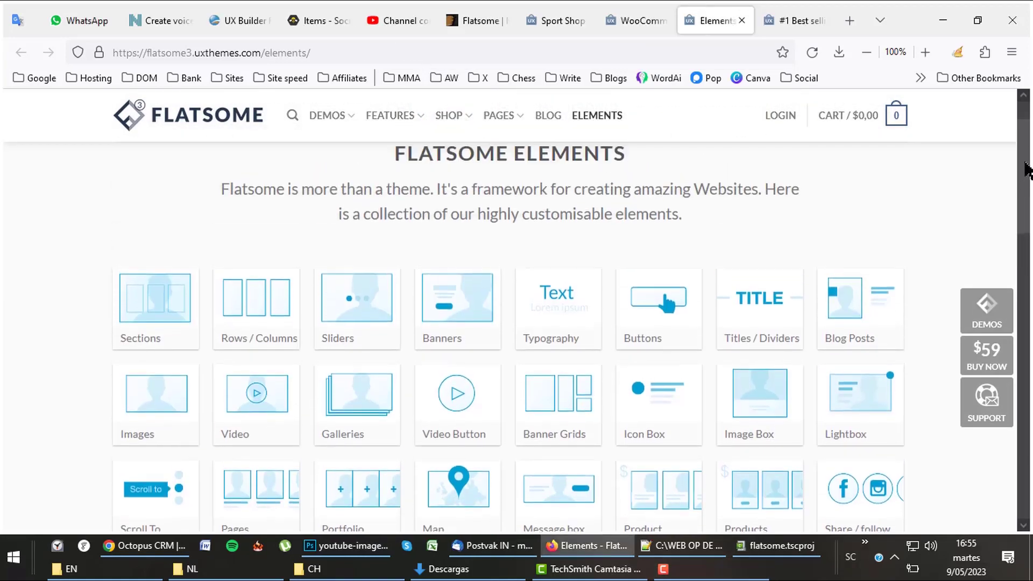
{"action": "scroll", "coordinate": [1026, 164], "scroll_direction": "up", "scroll_amount": 1}
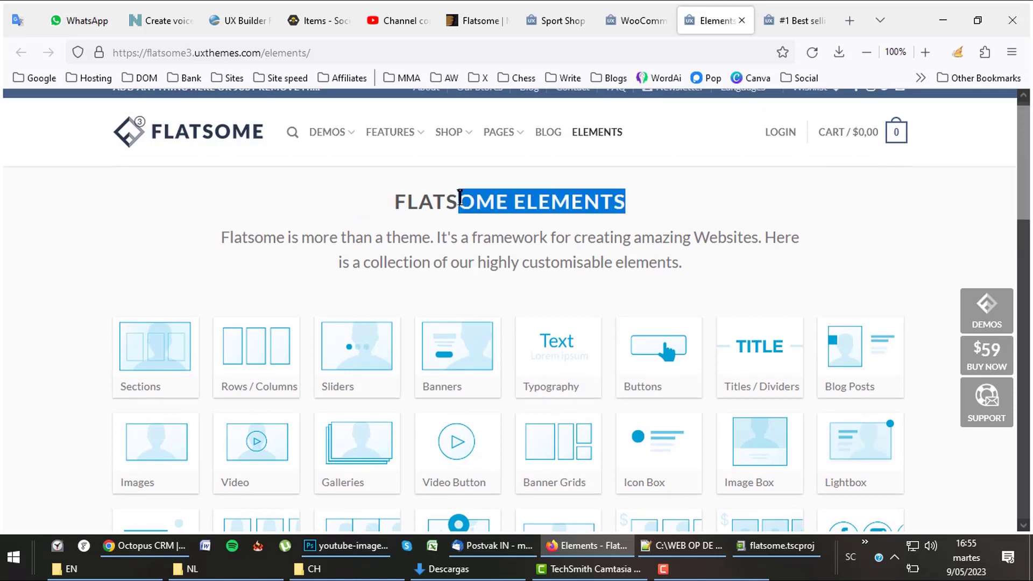